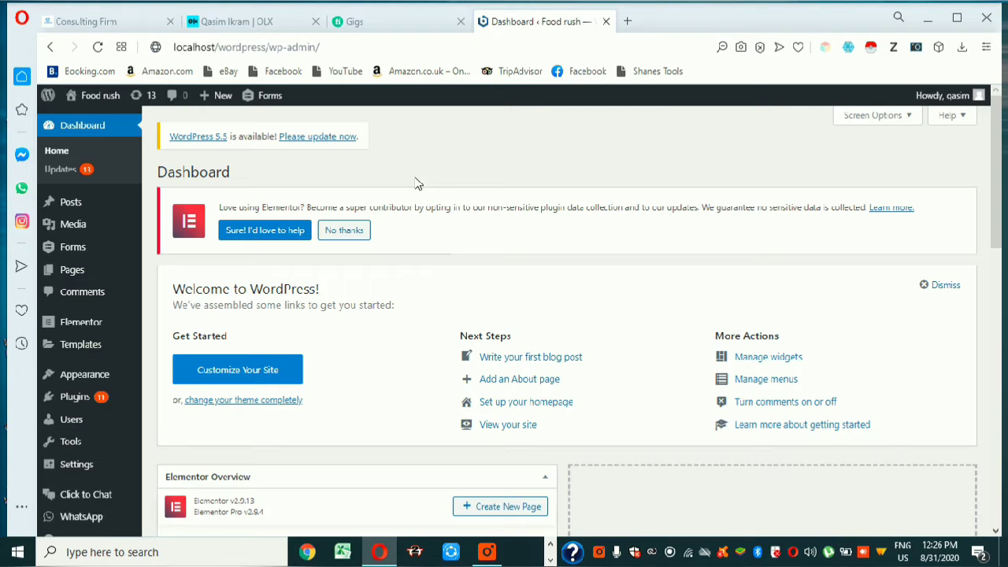
Open the list of installed plugins from the site's admin dashboard
scroll(374, 198, "down", 1)
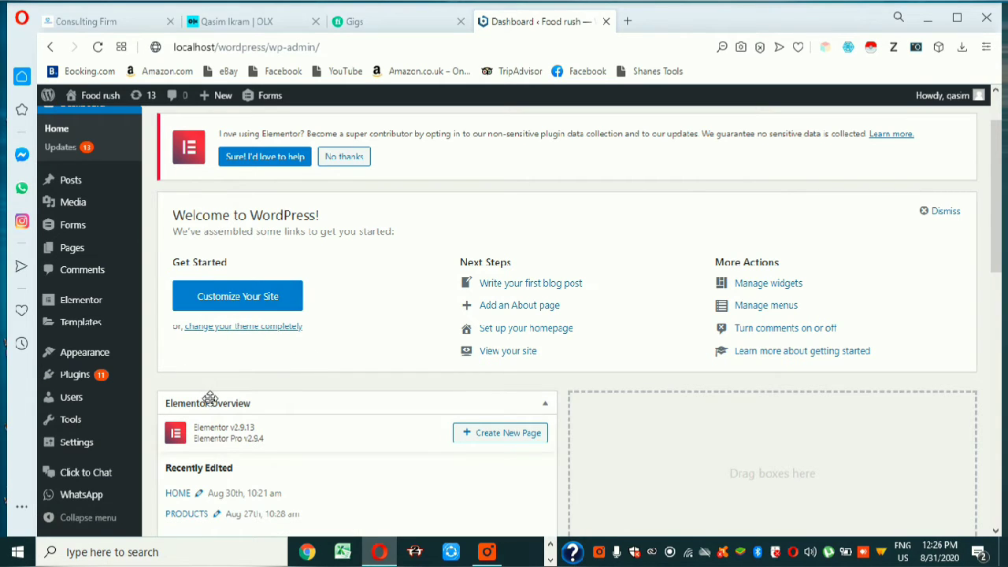
mouse_move(107, 377)
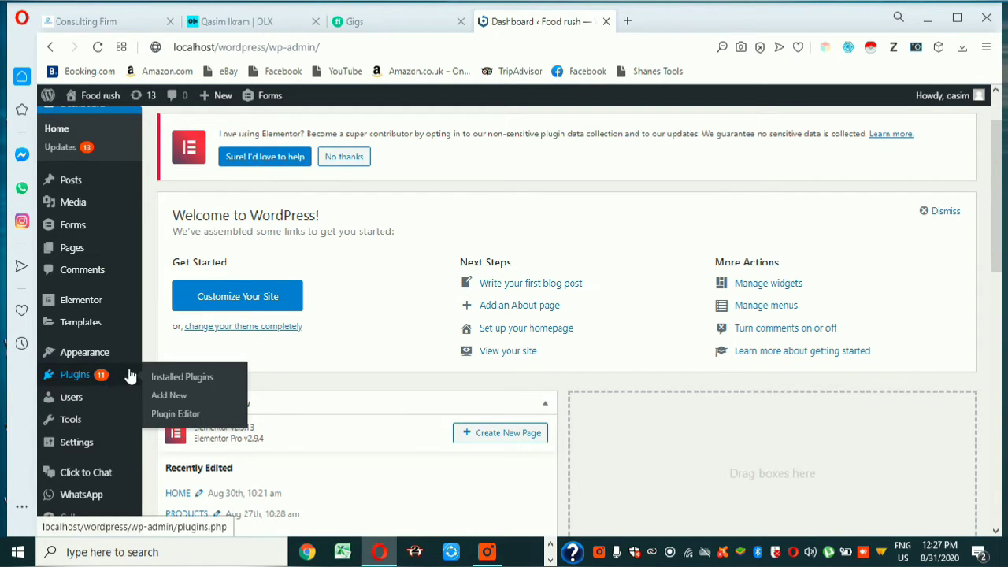
left_click(186, 376)
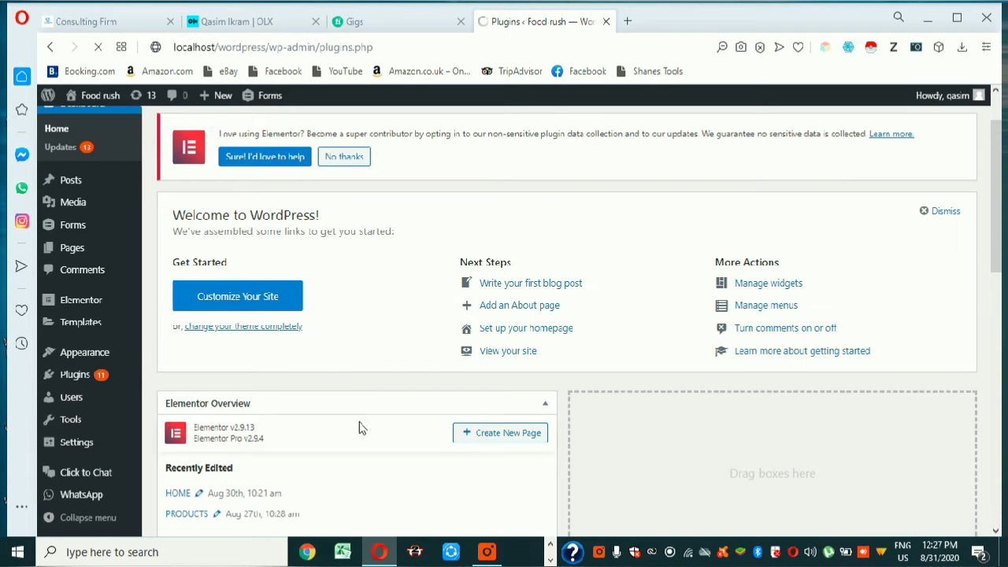
Deactivate the Elementor plugin in the installed plugins list, skipping the feedback survey
scroll(360, 409, "down", 3)
scroll(360, 407, "down", 1)
scroll(345, 316, "down", 10)
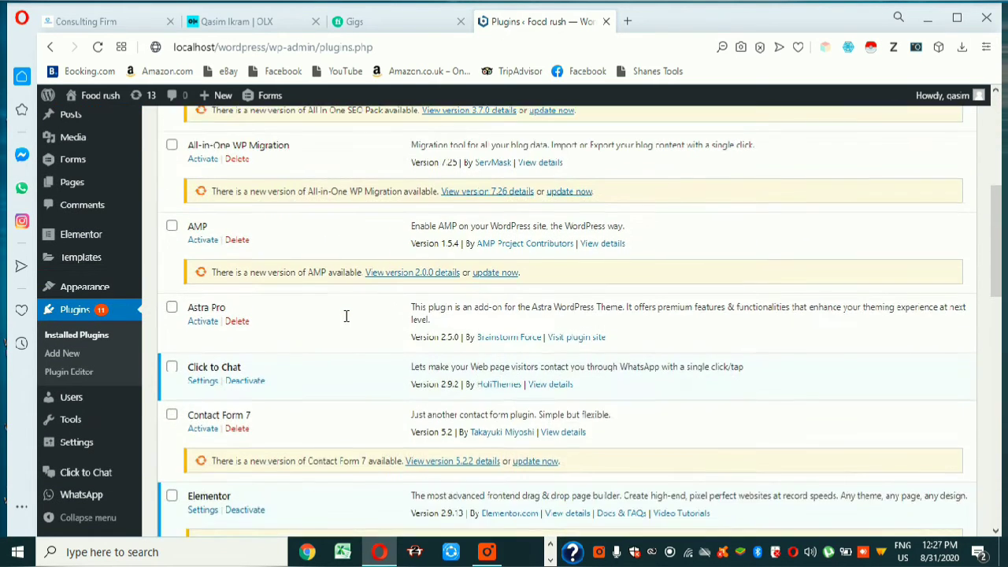
scroll(344, 319, "down", 2)
scroll(343, 327, "up", 4)
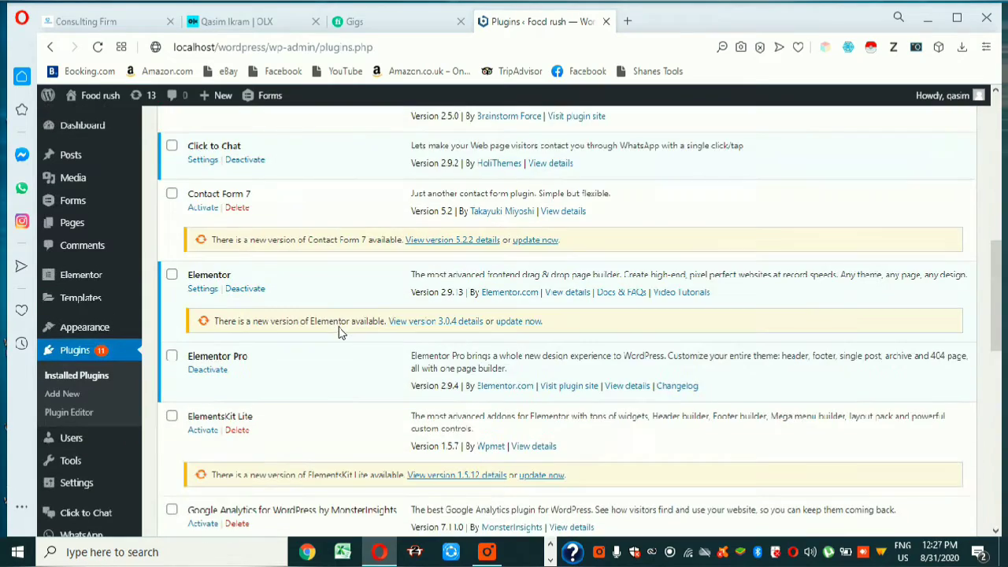
scroll(331, 324, "up", 3)
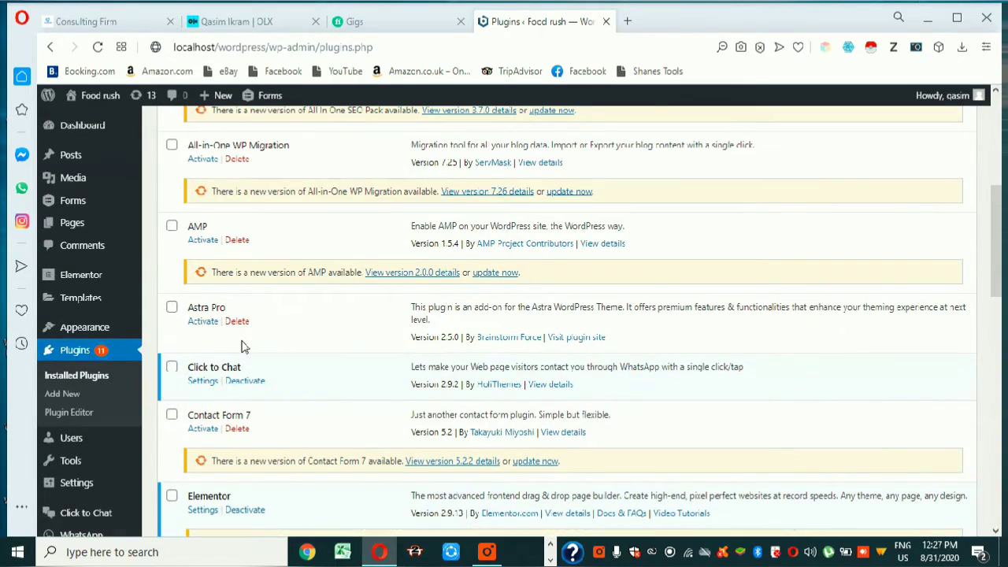
scroll(242, 345, "up", 2)
scroll(232, 342, "down", 4)
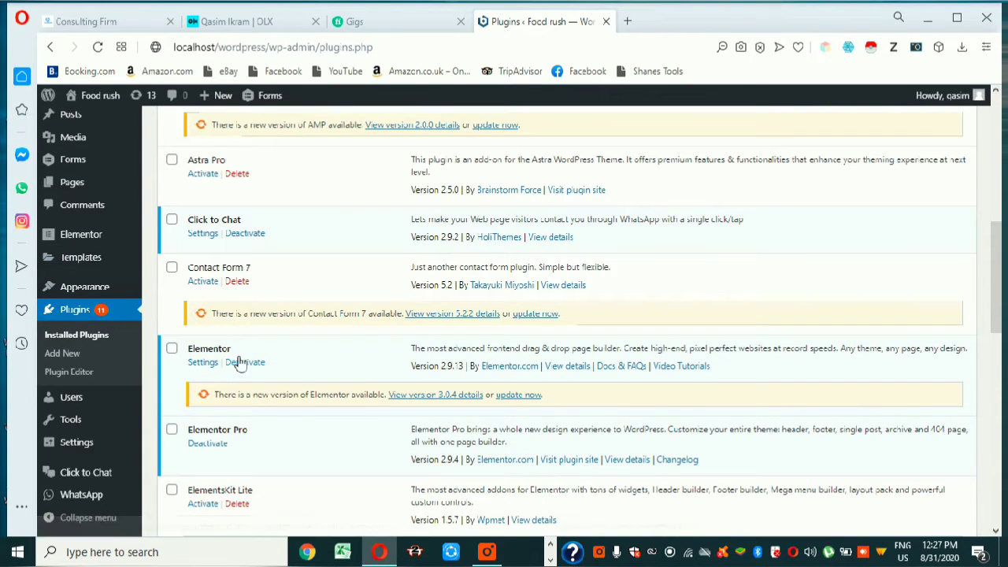
left_click(244, 363)
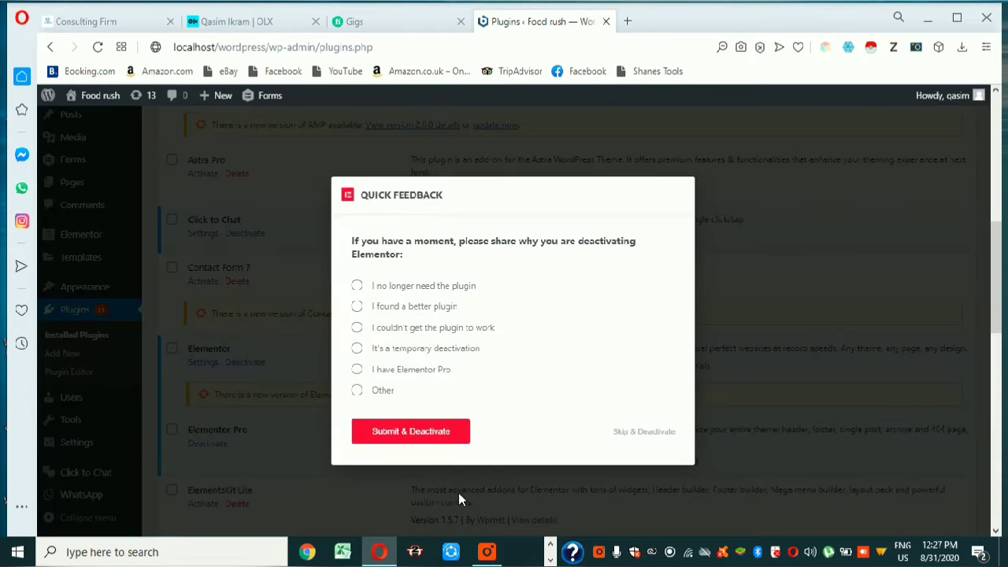
left_click(637, 434)
left_click(484, 550)
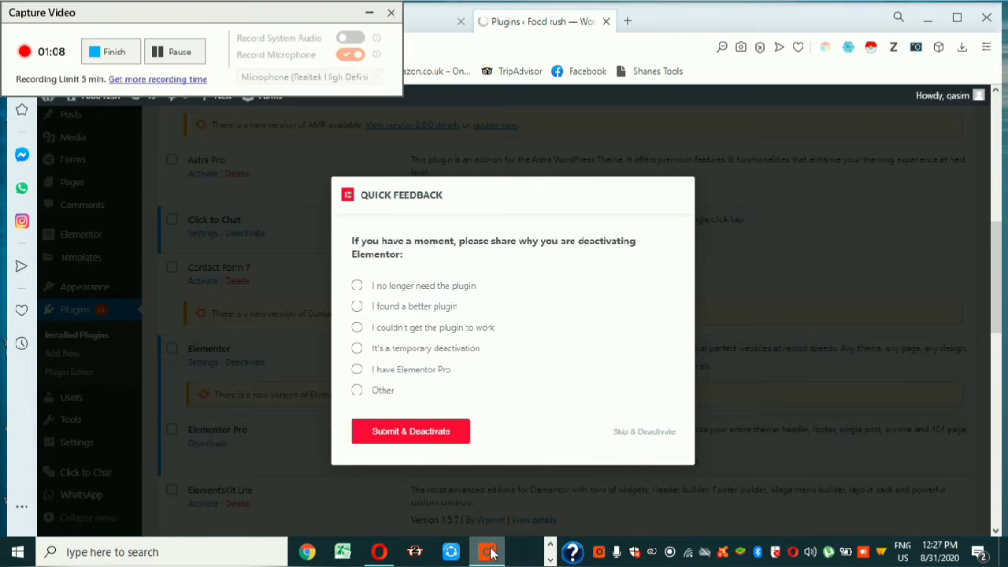
left_click(175, 66)
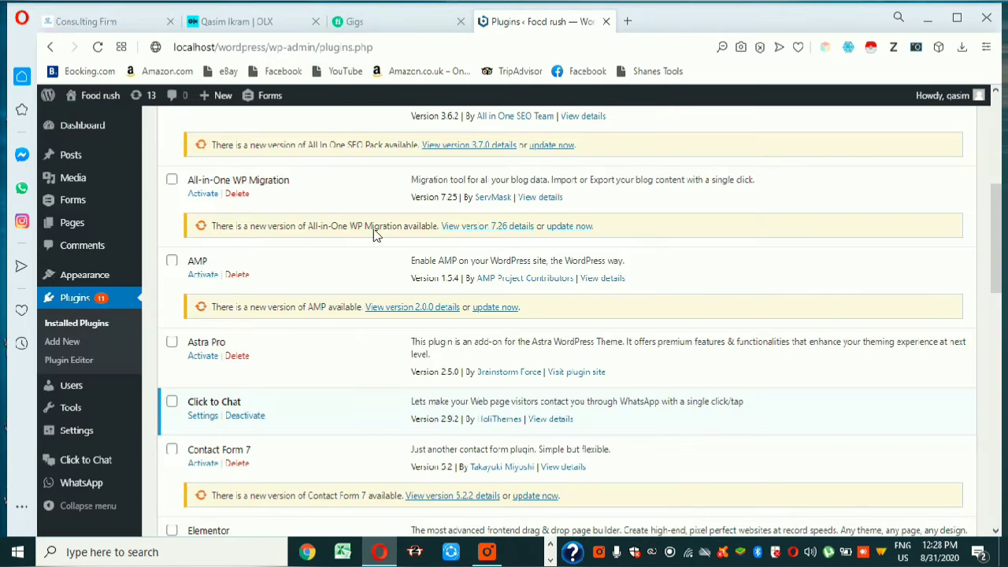
Go to the page for adding new plugins and search the directory by keyword for "elementor"
scroll(411, 276, "up", 5)
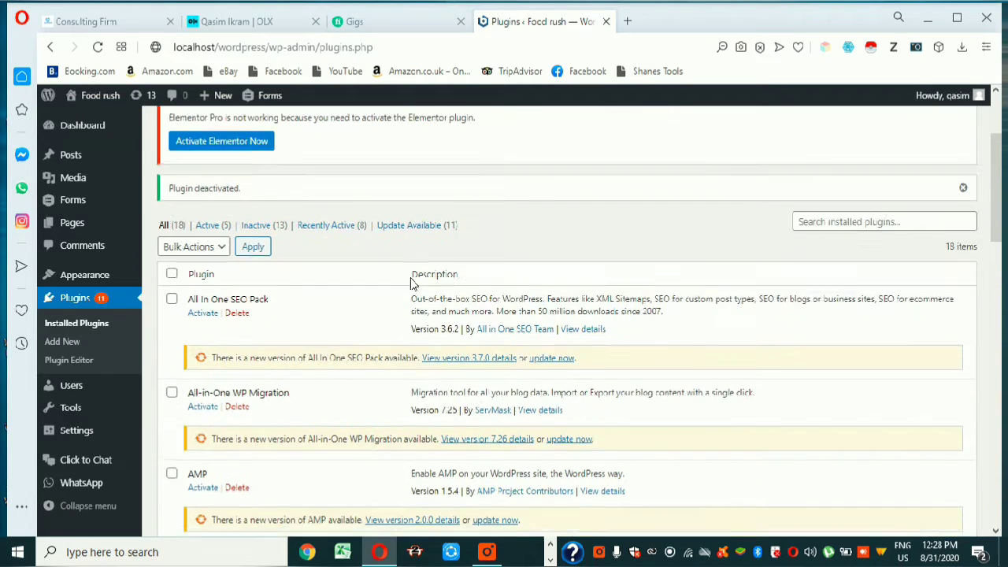
scroll(416, 270, "down", 1)
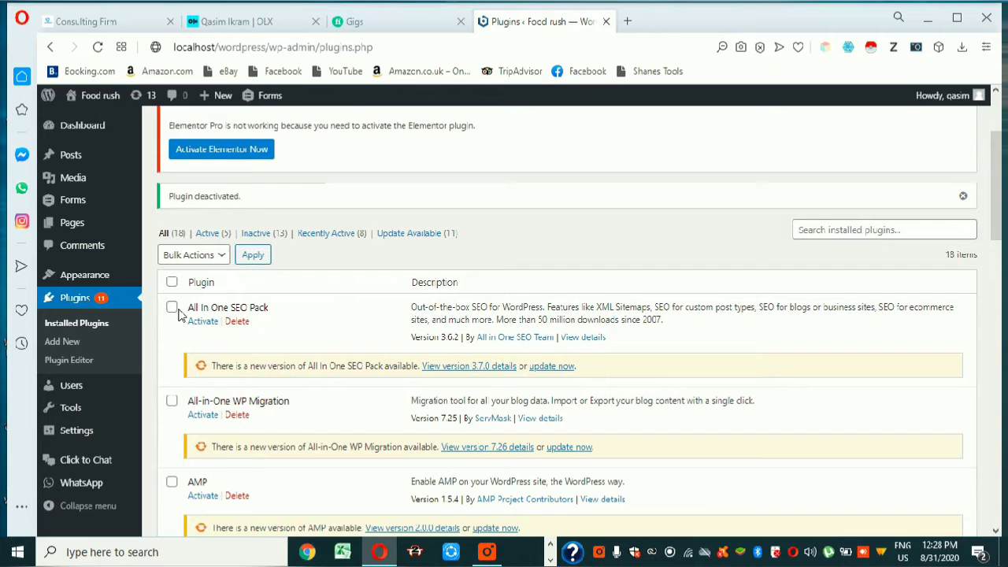
left_click(72, 342)
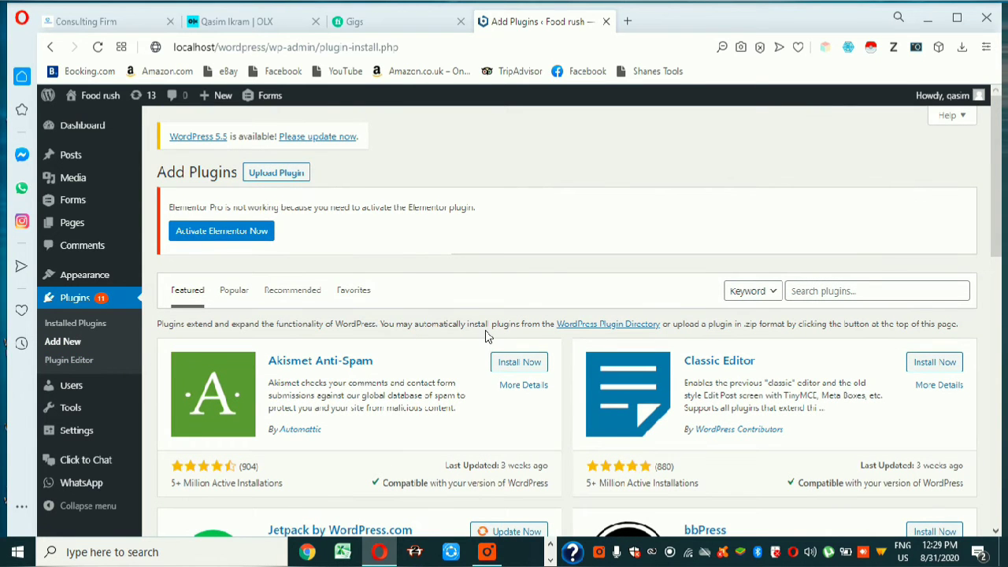
scroll(712, 354, "down", 5)
scroll(712, 356, "up", 5)
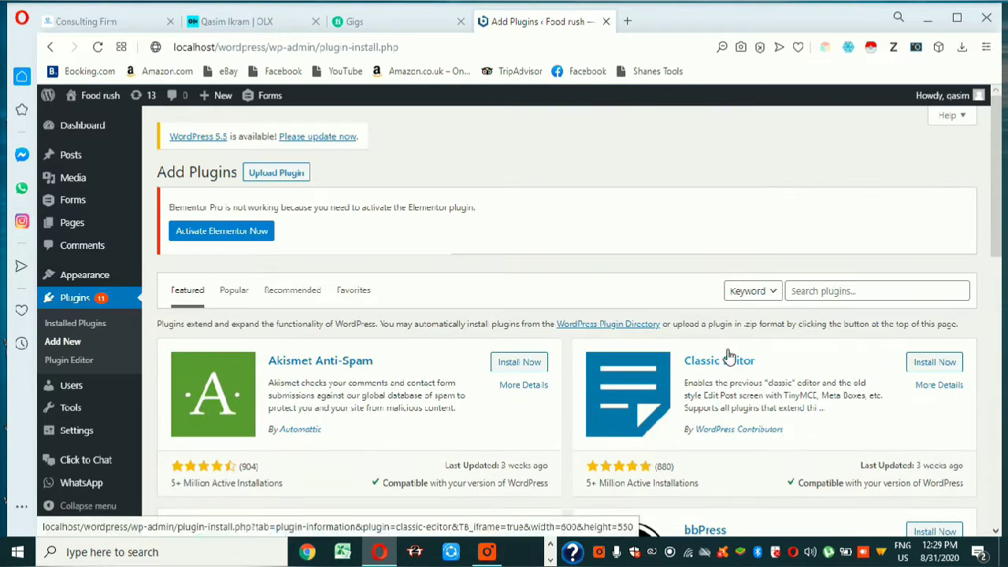
left_click(839, 291)
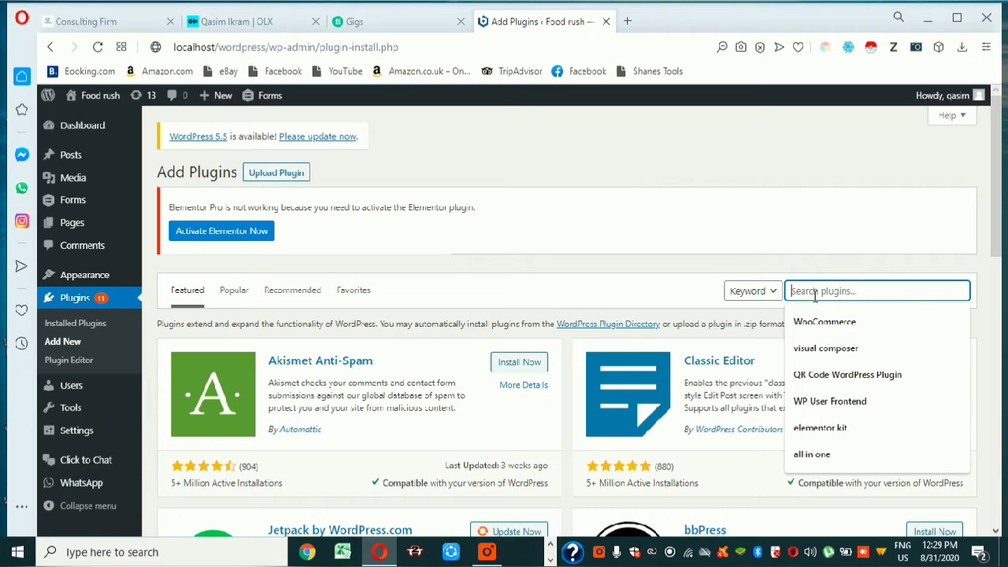
type("ele")
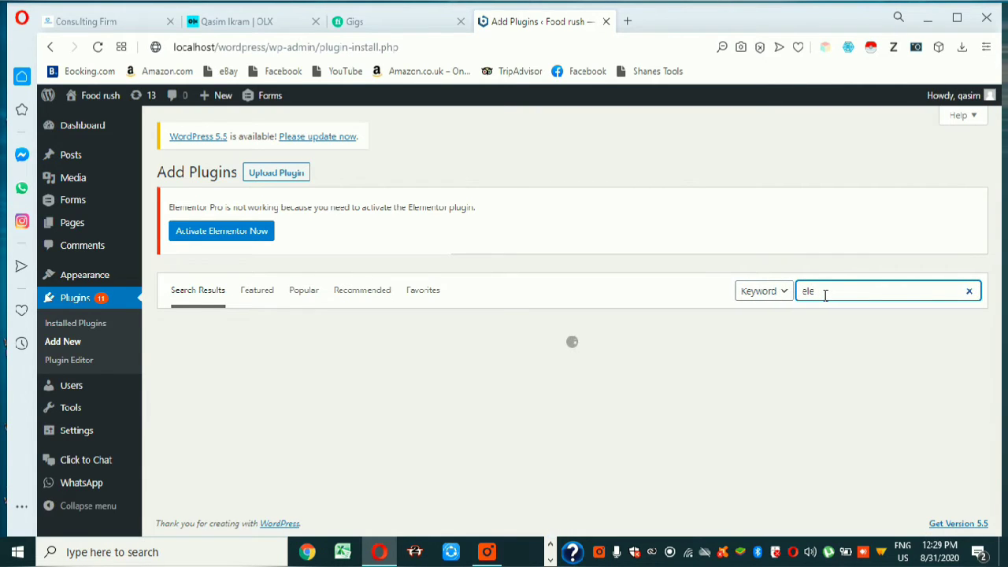
type("men")
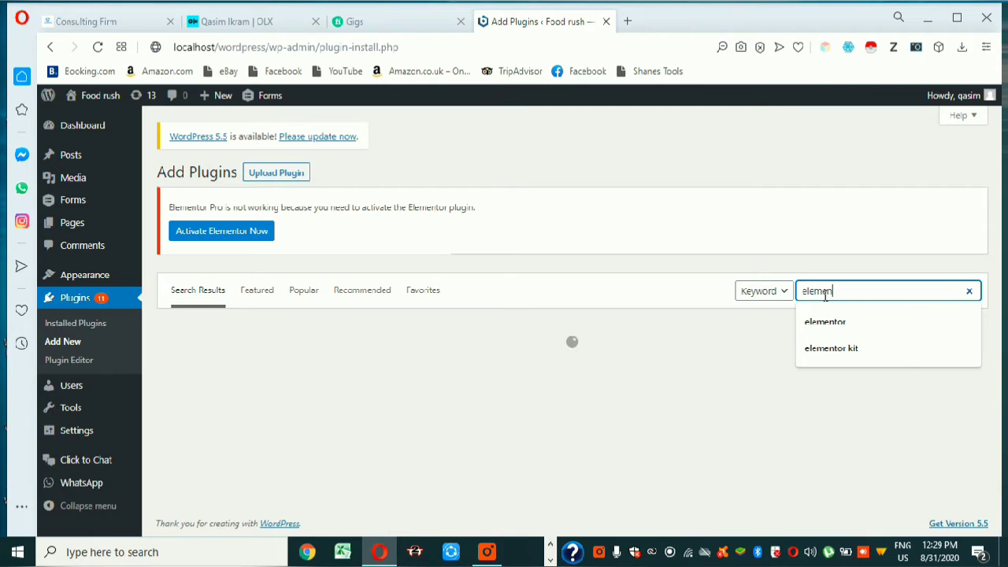
type("tor")
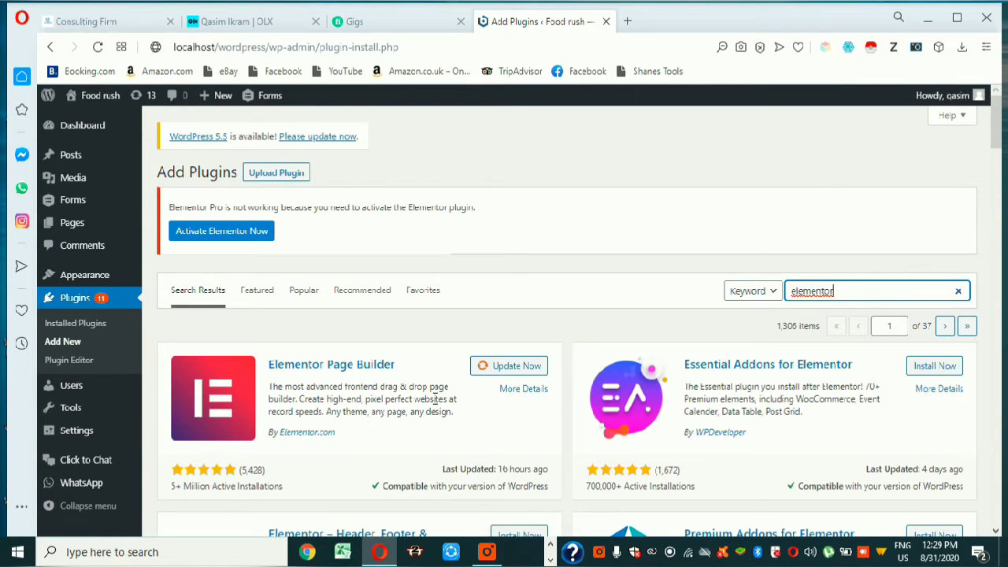
scroll(425, 403, "down", 1)
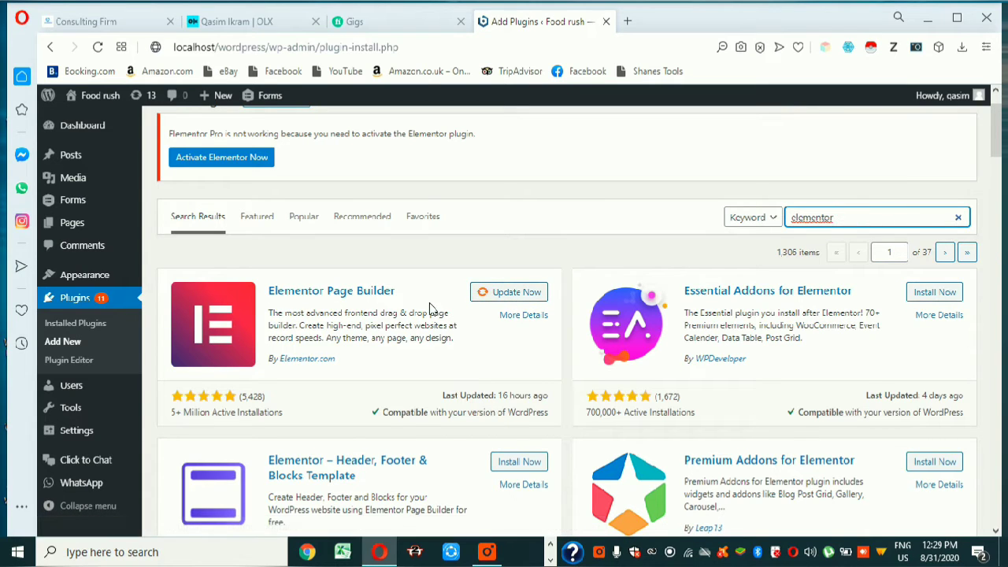
Return to the installed plugins and delete the deactivated Elementor plugin along with its data
left_click(66, 312)
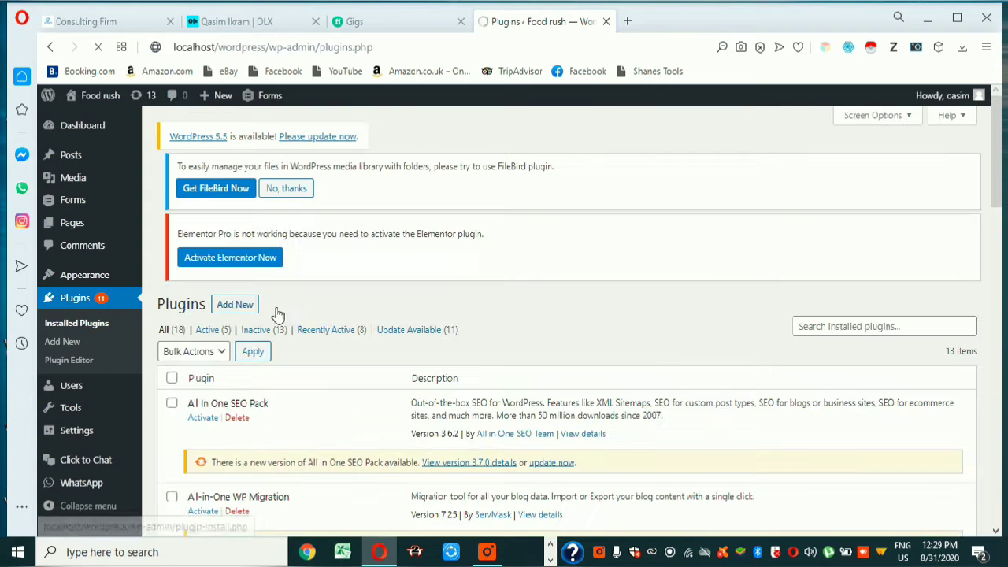
scroll(234, 321, "down", 2)
scroll(234, 321, "down", 5)
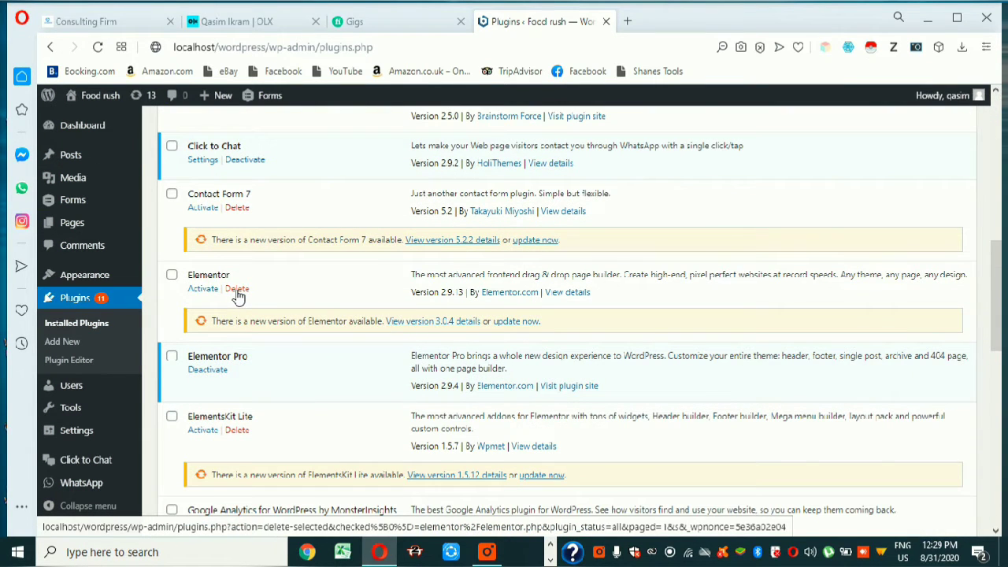
left_click(237, 290)
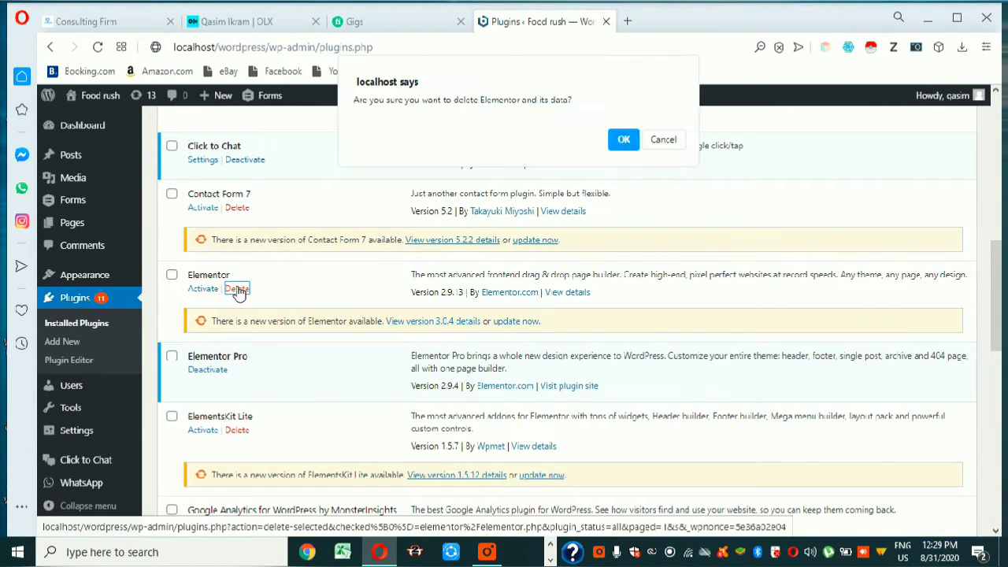
left_click(623, 139)
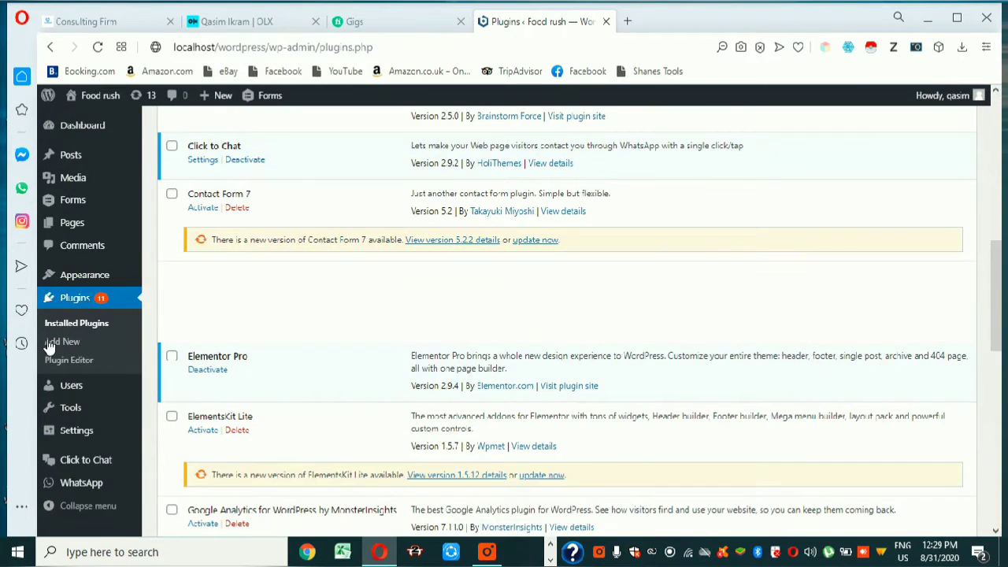
Reopen the page for adding plugins and find "elementor" in the plugin directory again
left_click(61, 343)
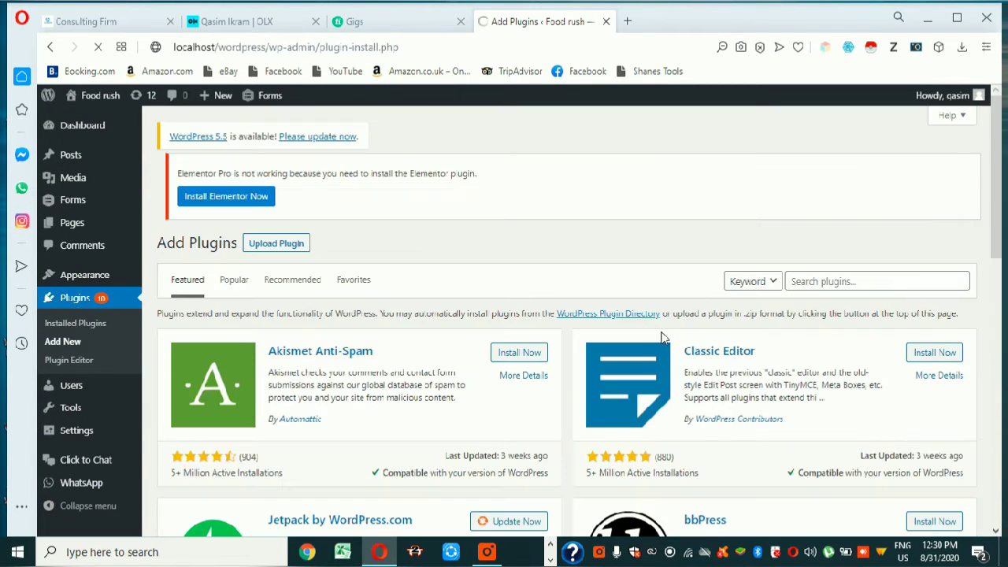
left_click(826, 290)
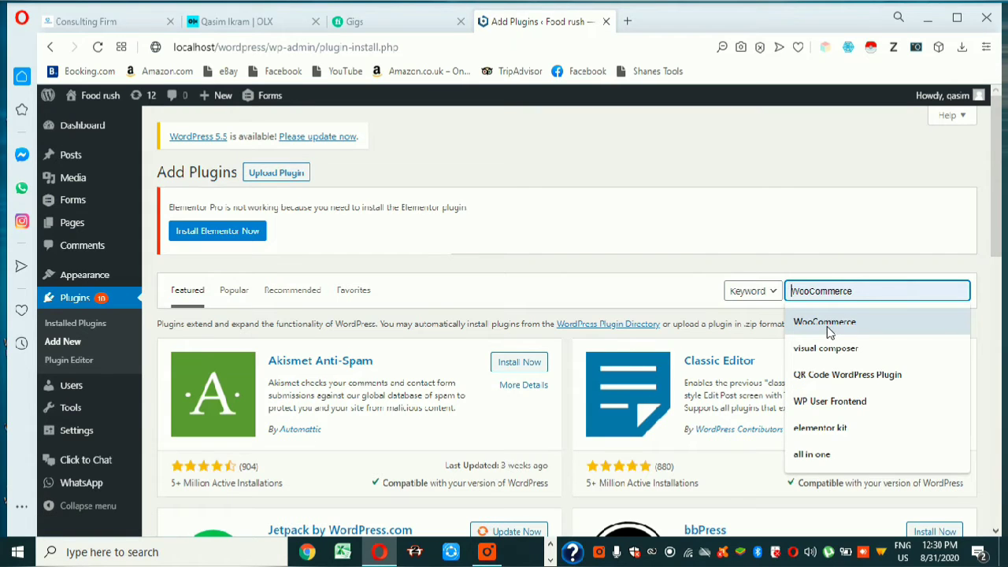
type("elementor")
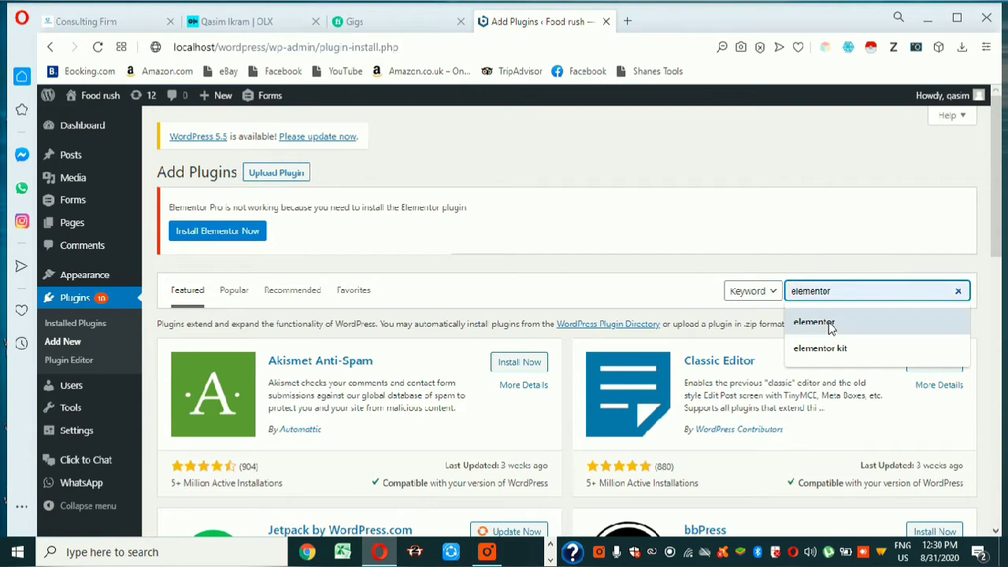
left_click(819, 322)
left_click(488, 556)
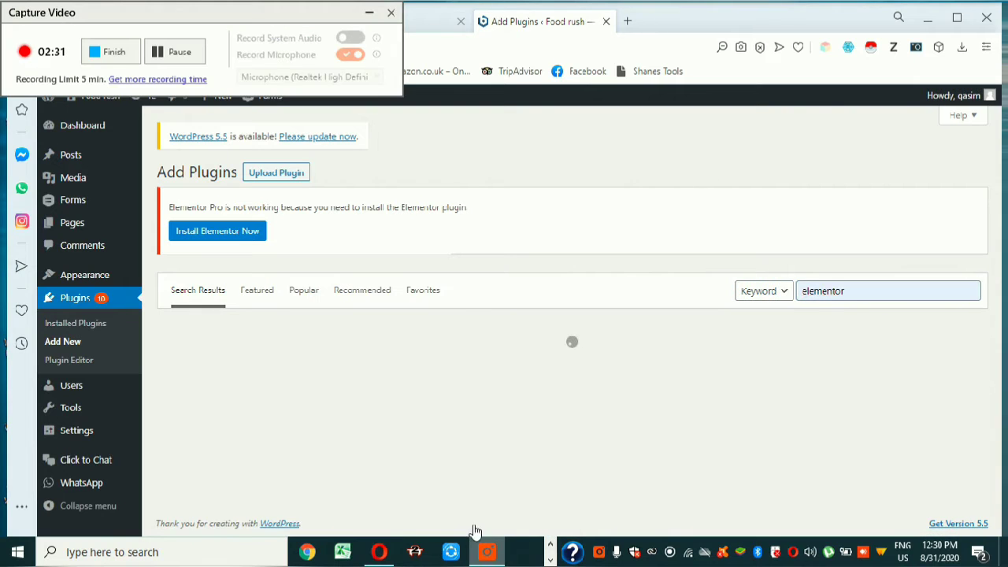
left_click(368, 13)
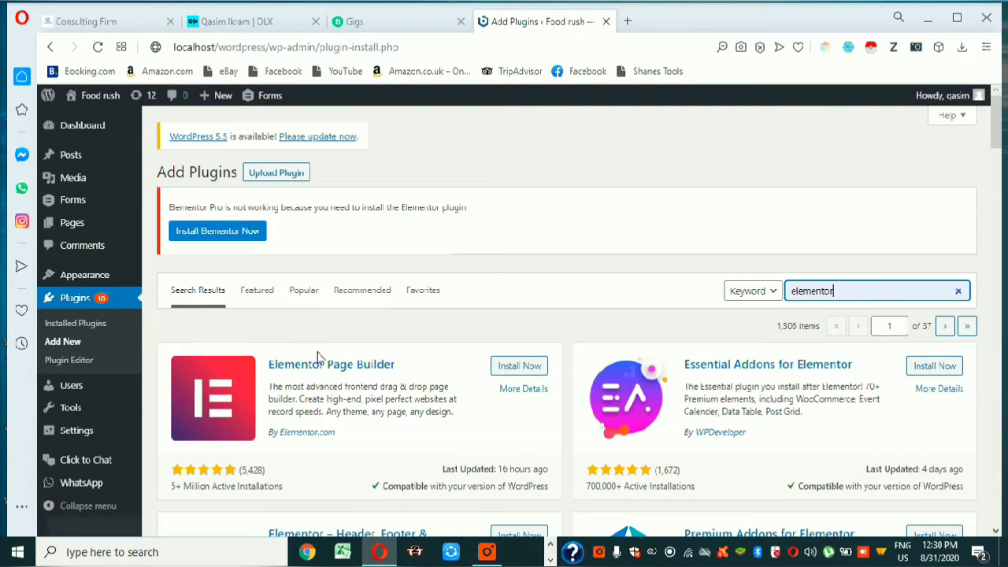
Examine Elementor Page Builder's active installations, ratings, last update and compatibility, and look through the other Elementor add-ons in the results
scroll(472, 338, "down", 1)
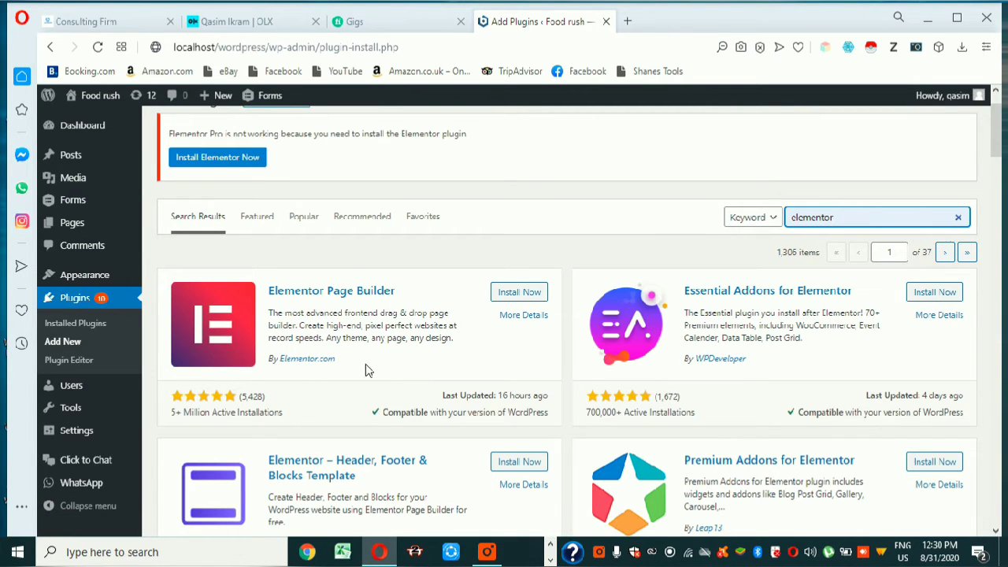
scroll(178, 405, "down", 1)
left_click_drag(173, 338, 314, 344)
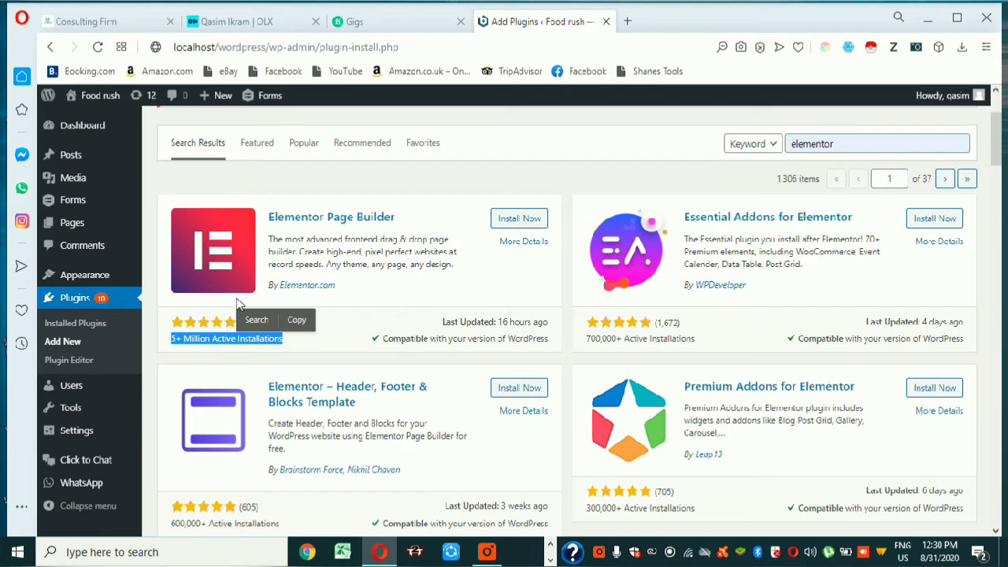
left_click(349, 328)
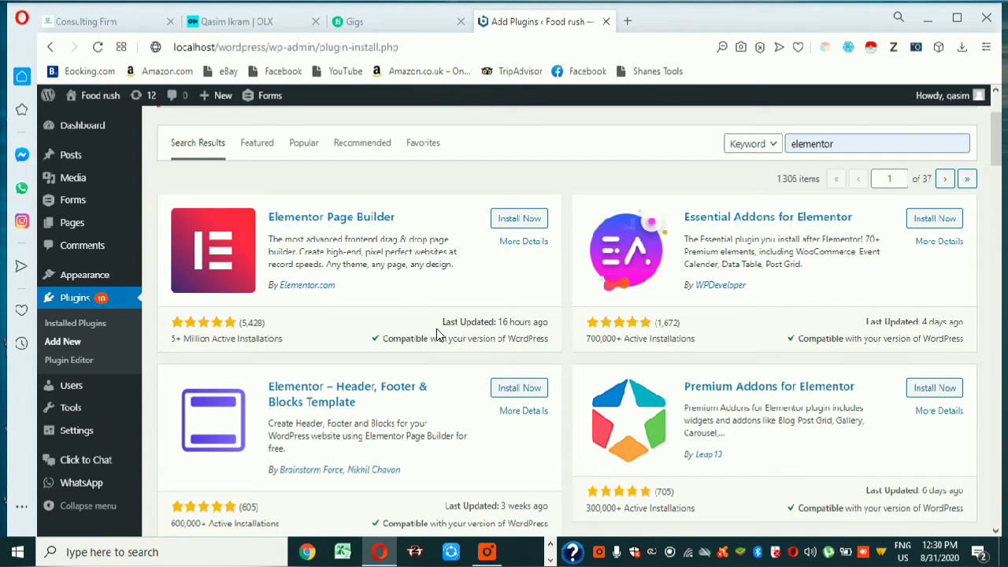
left_click_drag(443, 327, 559, 331)
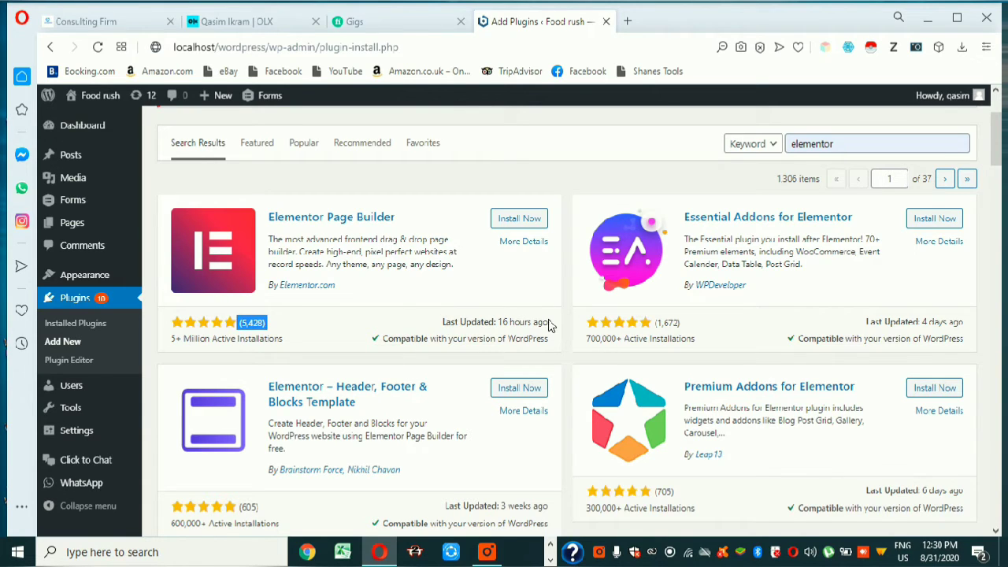
left_click_drag(442, 322, 525, 316)
left_click(377, 330)
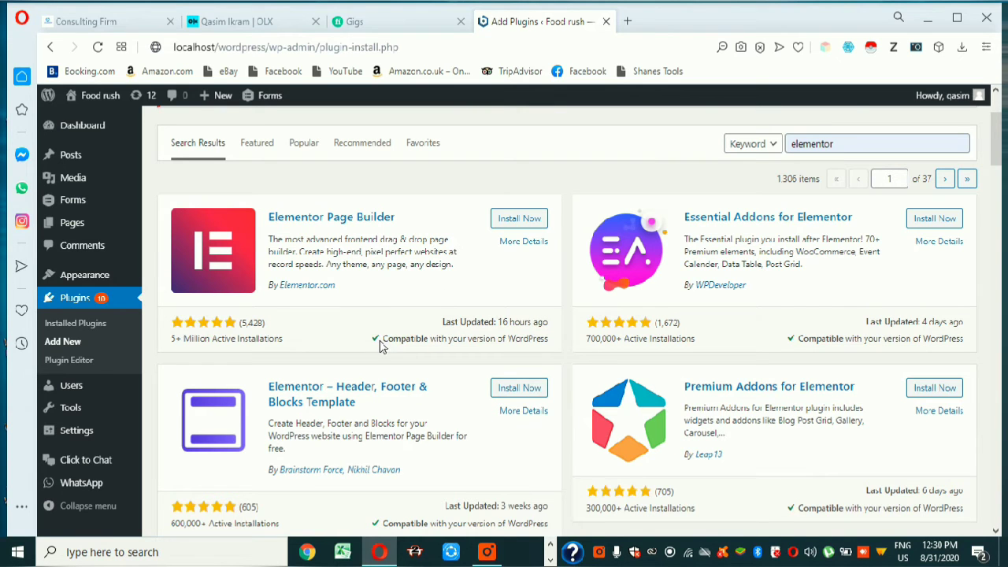
scroll(429, 339, "down", 3)
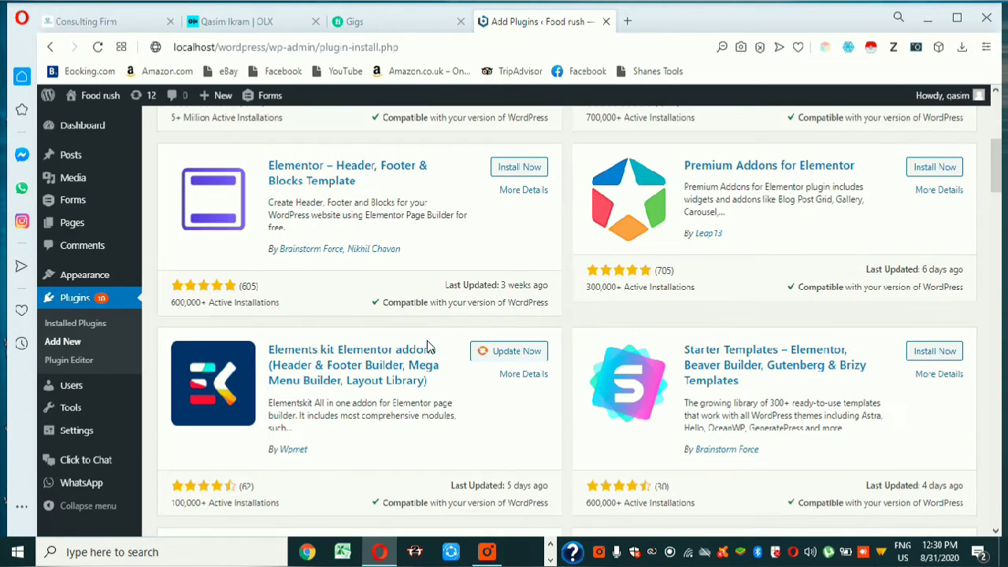
scroll(429, 347, "down", 10)
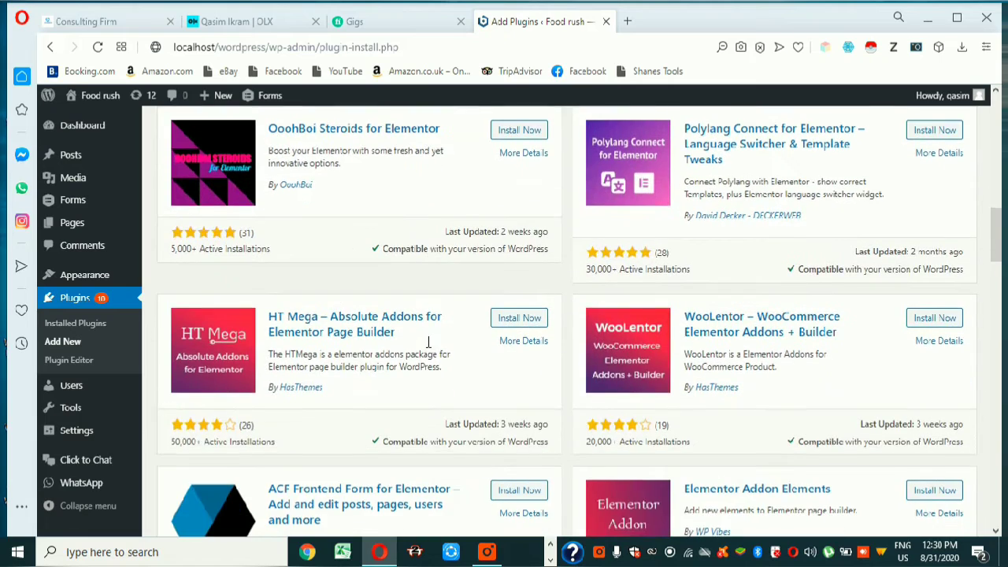
Install the Elementor Page Builder plugin from the directory's search results
scroll(430, 343, "up", 15)
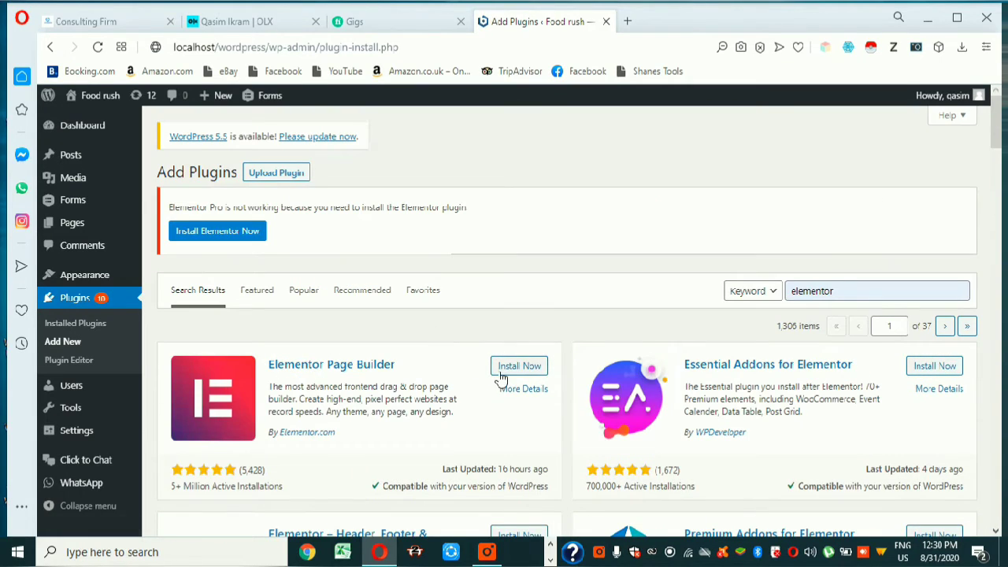
left_click(506, 368)
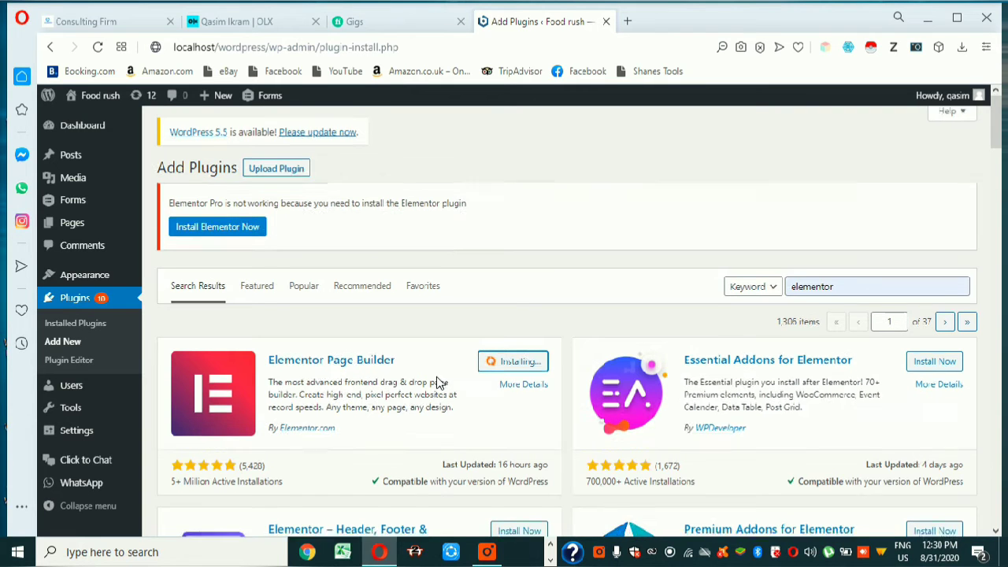
scroll(435, 381, "down", 1)
scroll(437, 382, "up", 1)
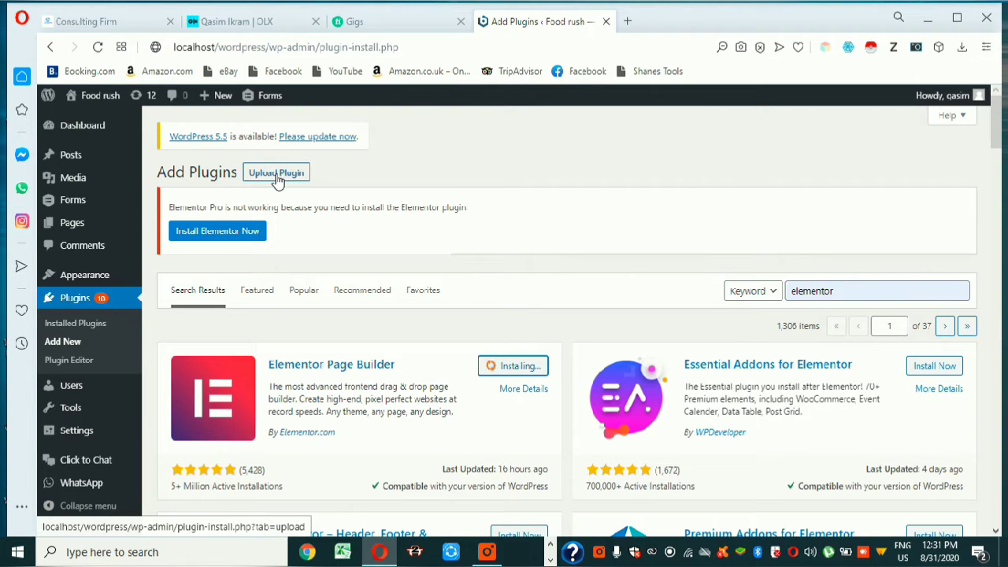
scroll(472, 372, "down", 1)
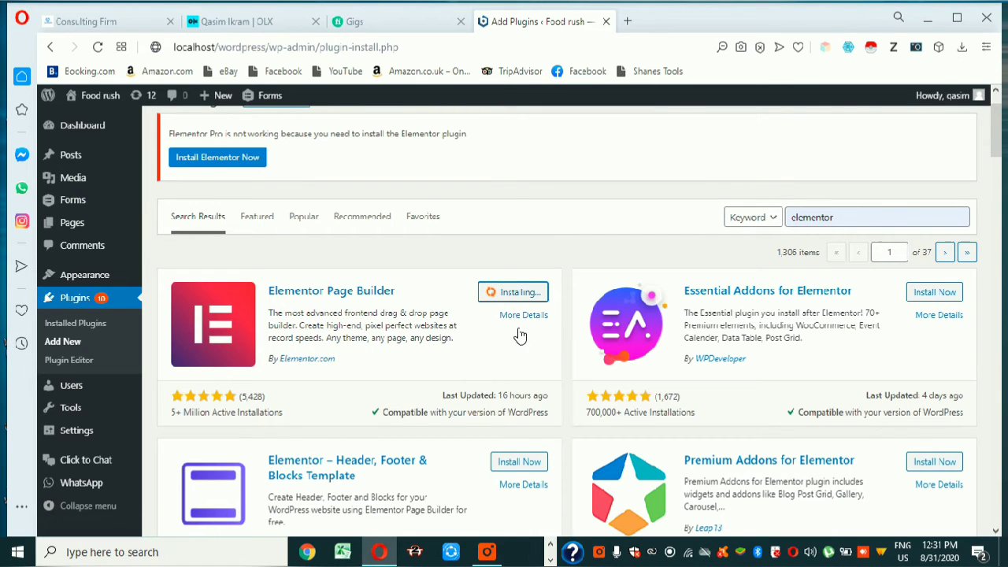
left_click(488, 557)
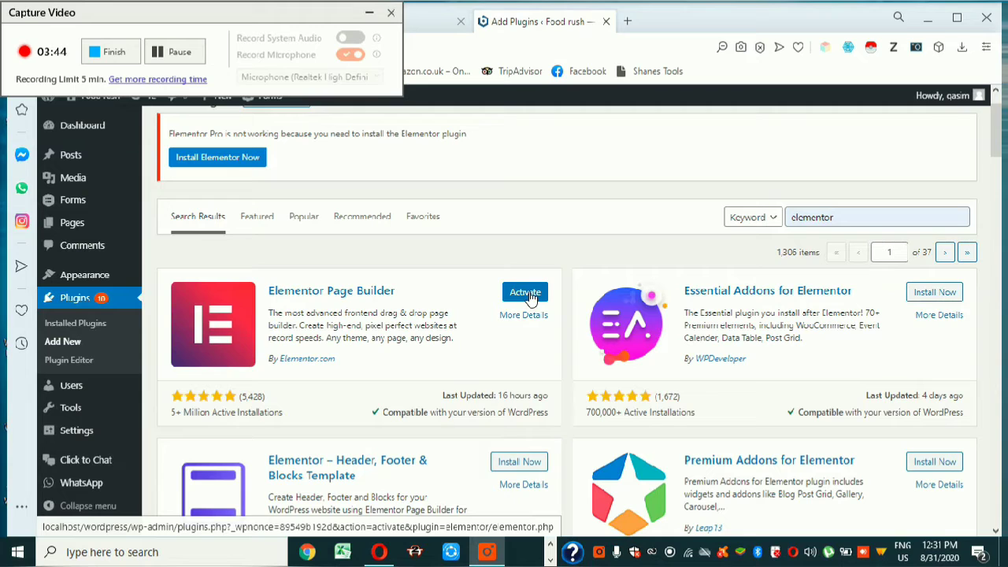
Activate the newly installed Elementor Page Builder plugin
left_click(525, 293)
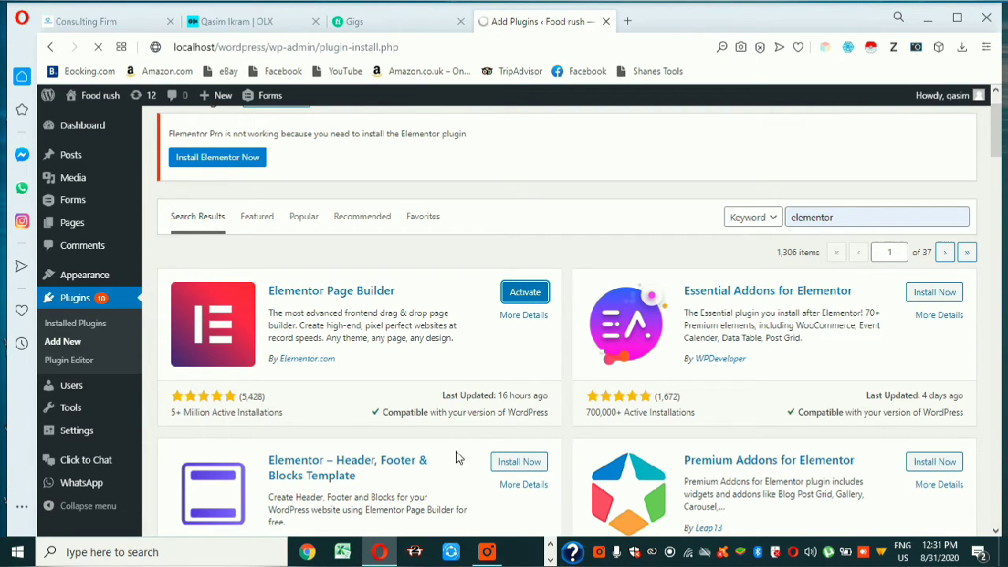
mouse_move(485, 552)
scroll(344, 318, "down", 1)
scroll(343, 326, "up", 2)
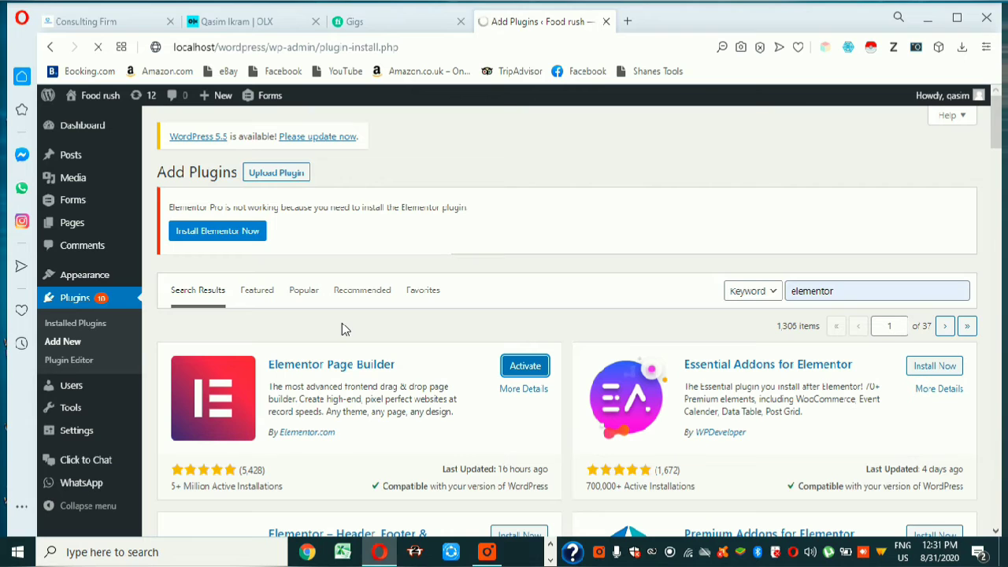
scroll(344, 330, "down", 1)
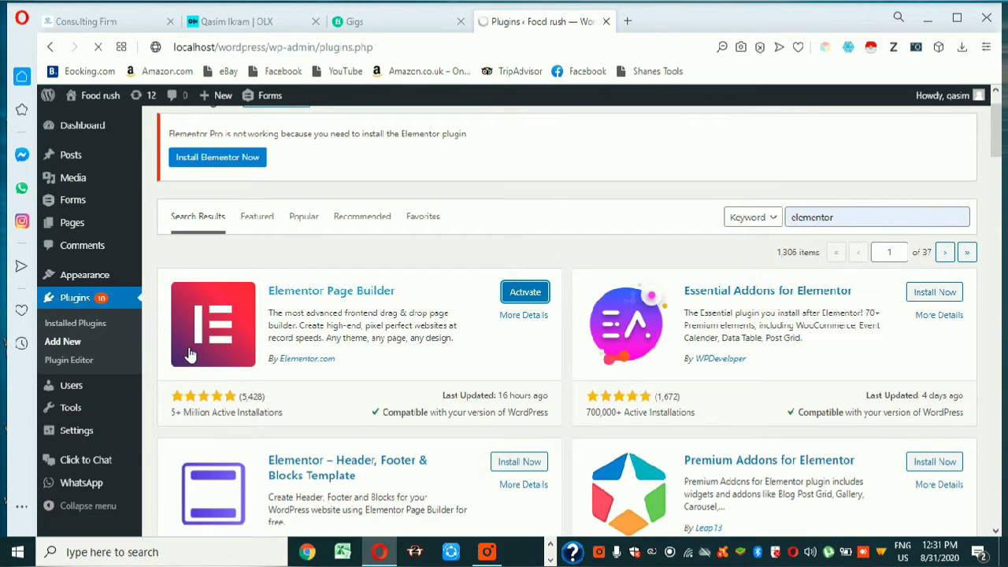
Look over the Elementor and Templates submenus in the dashboard and locate Elementor and Elementor Pro among the installed plugins
scroll(206, 329, "down", 2)
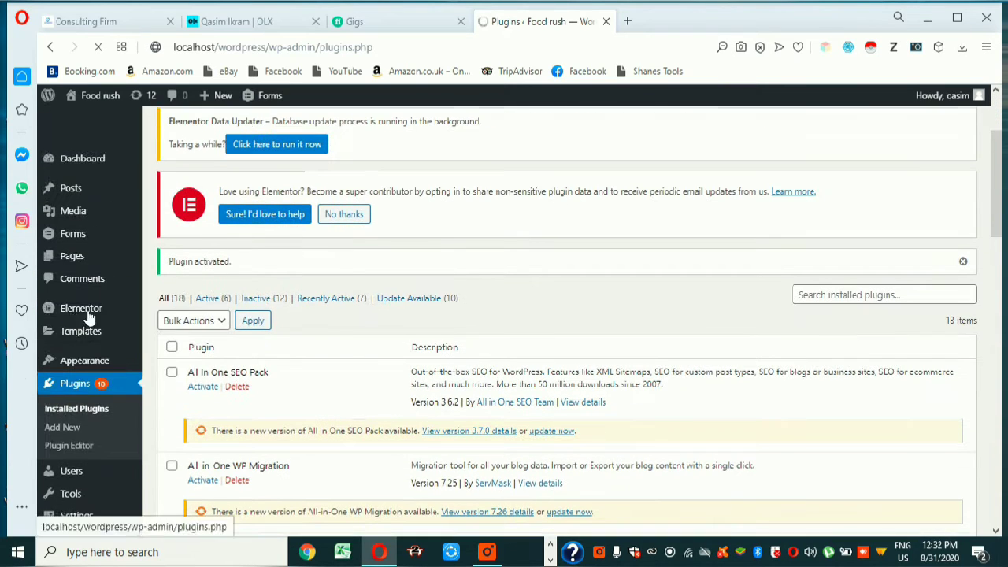
mouse_move(101, 276)
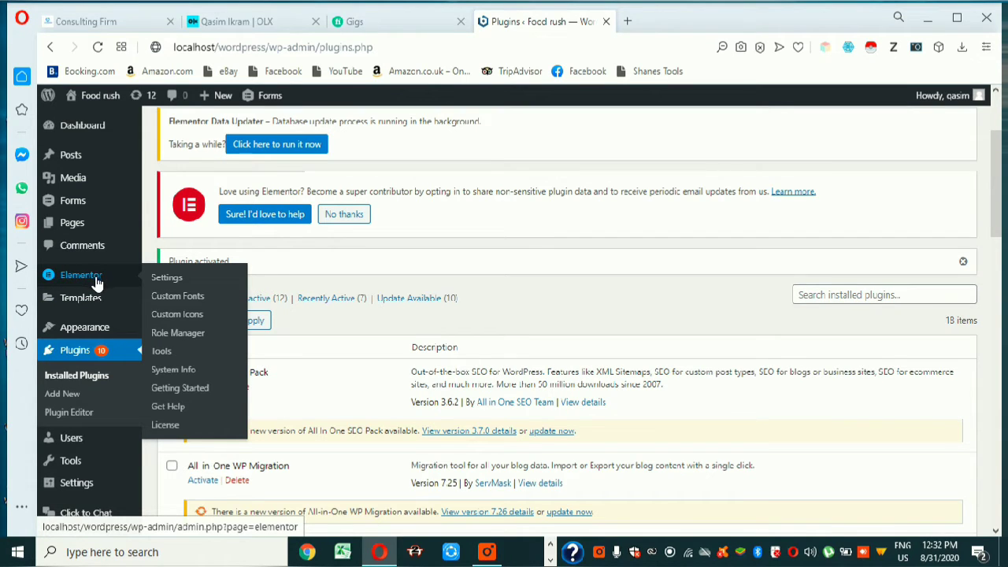
mouse_move(95, 305)
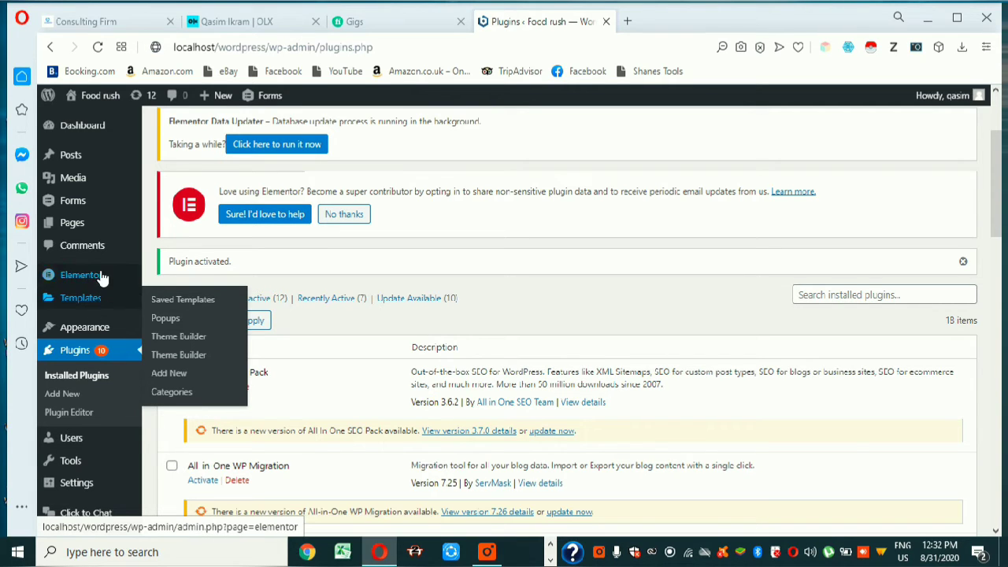
scroll(303, 286, "down", 3)
scroll(303, 286, "down", 15)
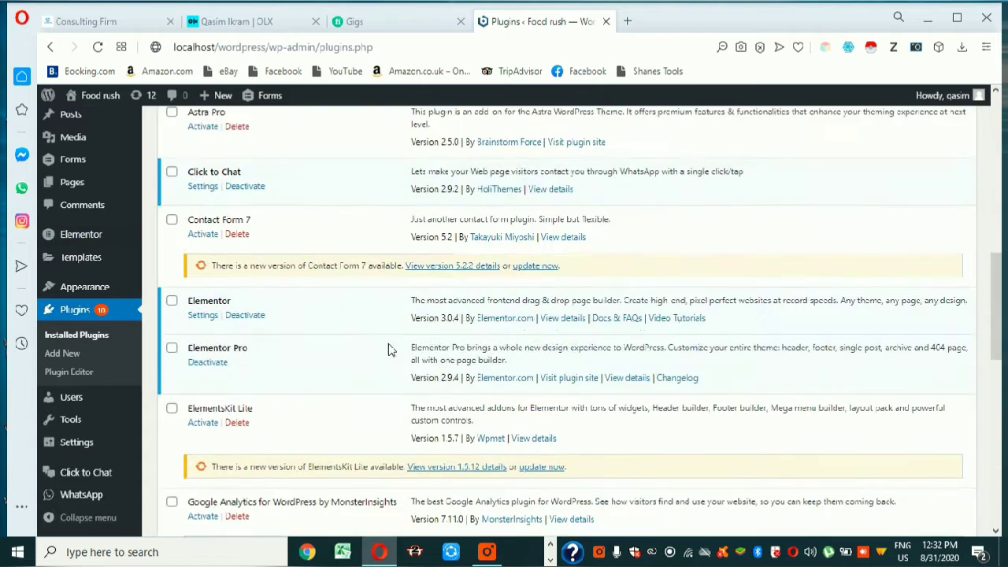
left_click(489, 552)
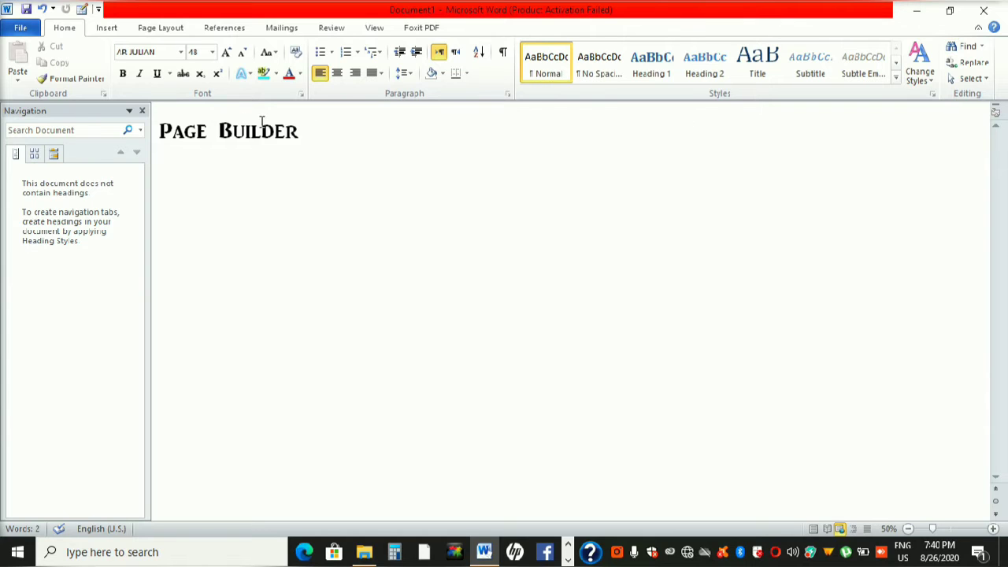
triple_click(303, 131)
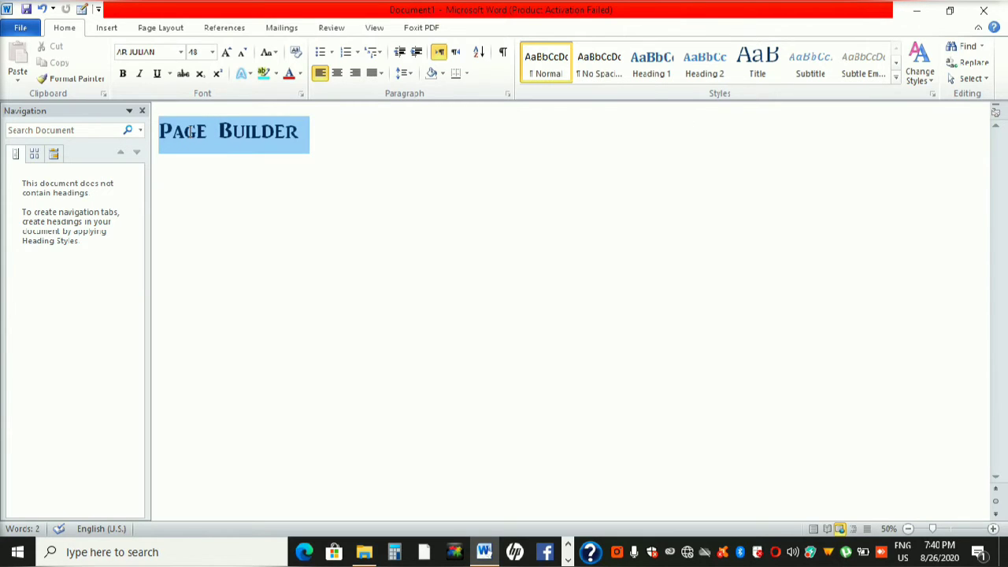
left_click(326, 131)
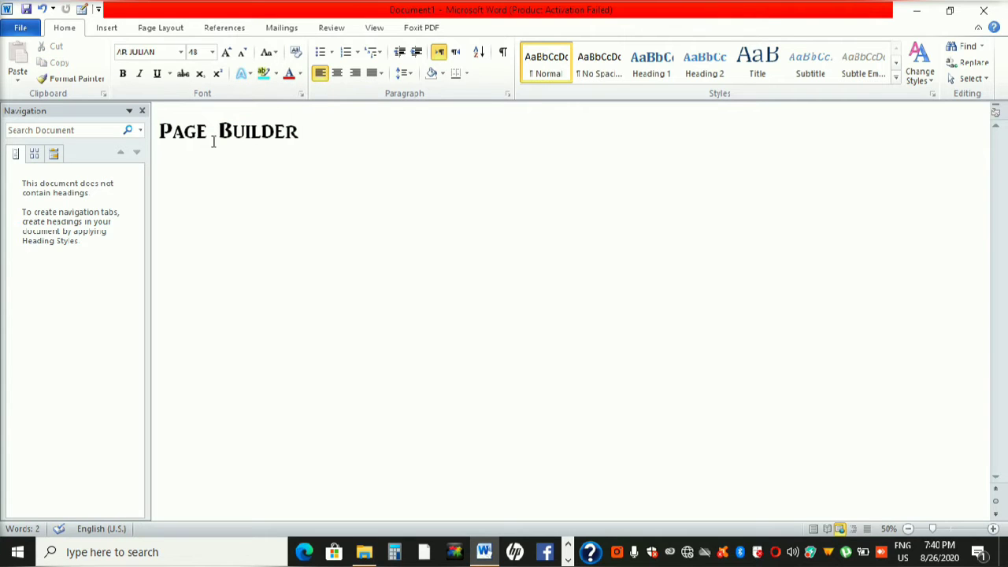
mouse_move(160, 131)
left_mouse_down()
mouse_move(315, 135)
mouse_move(167, 134)
left_mouse_up()
left_click(338, 133)
left_click(334, 134)
Minimize the Word document and switch to the website design screenshot in Photos
left_click(918, 13)
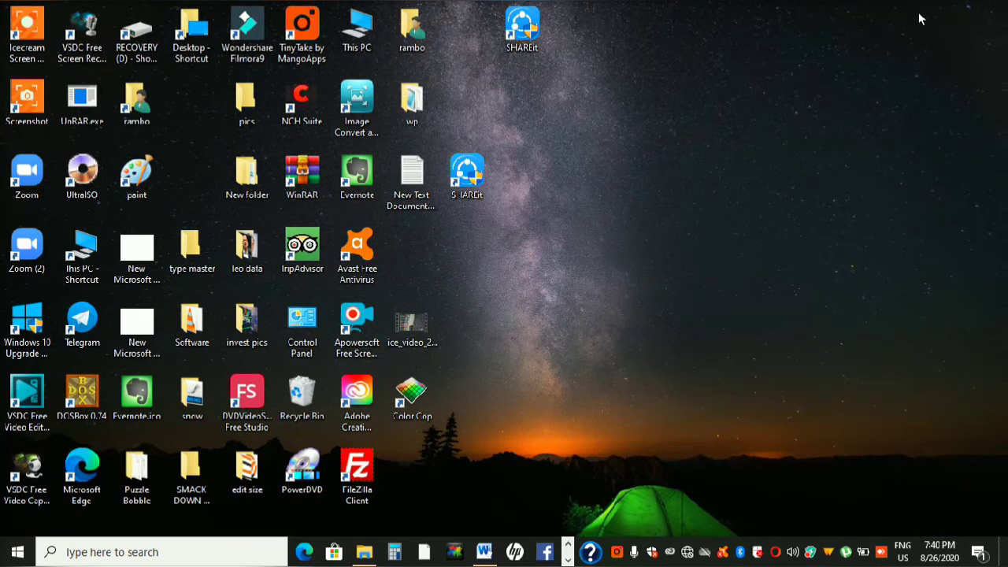
left_click(568, 560)
left_click(508, 555)
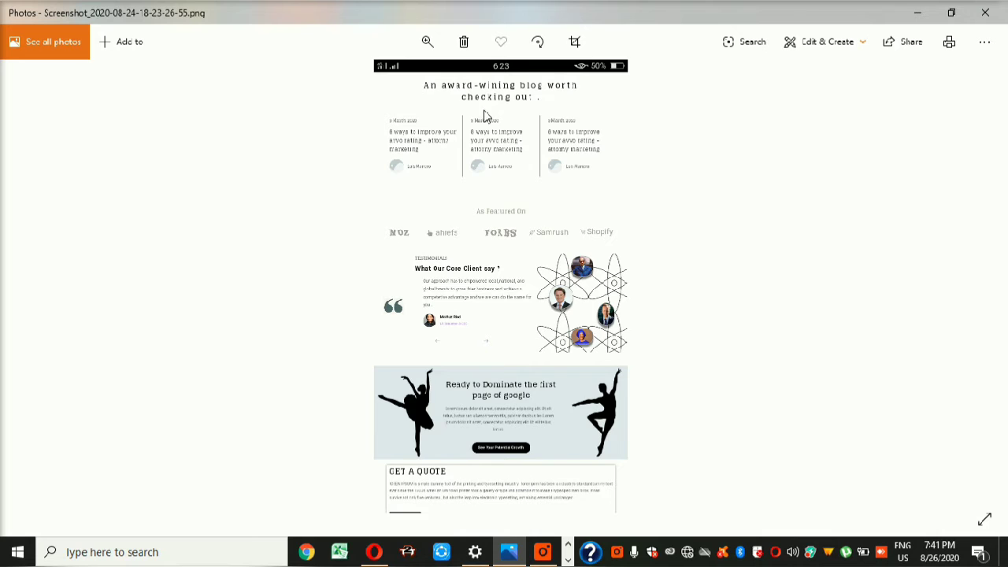
Go to the next screenshot, enlarge it, and examine the page design from the quote section up to the client testimonials
key("Right")
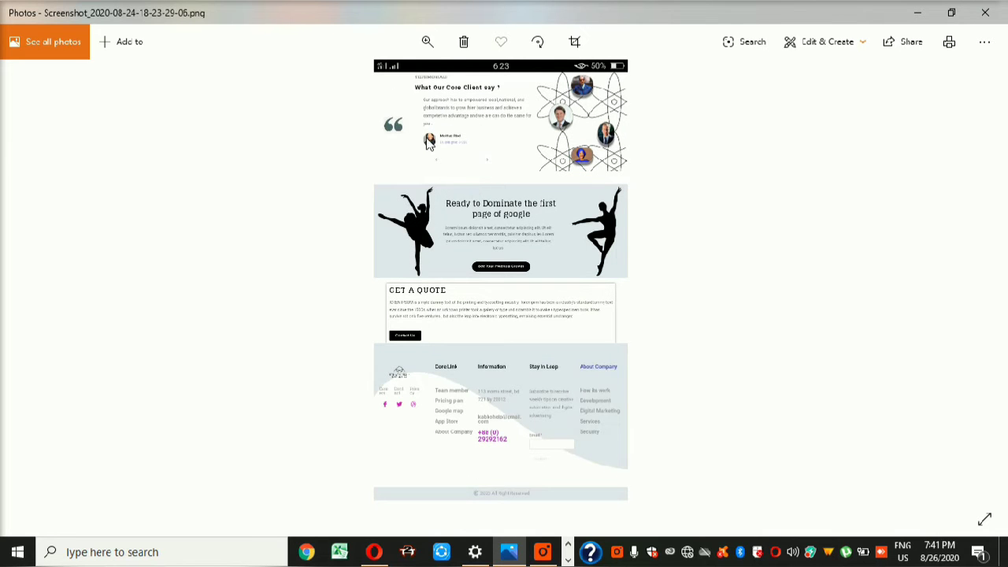
left_click(427, 41)
left_click_drag(358, 81, 386, 81)
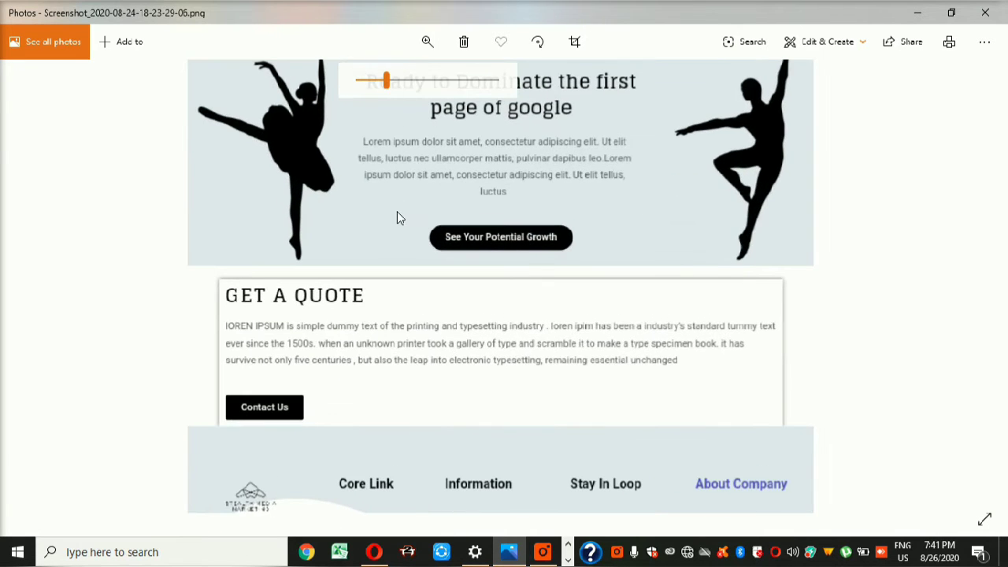
scroll(391, 228, "up", 3)
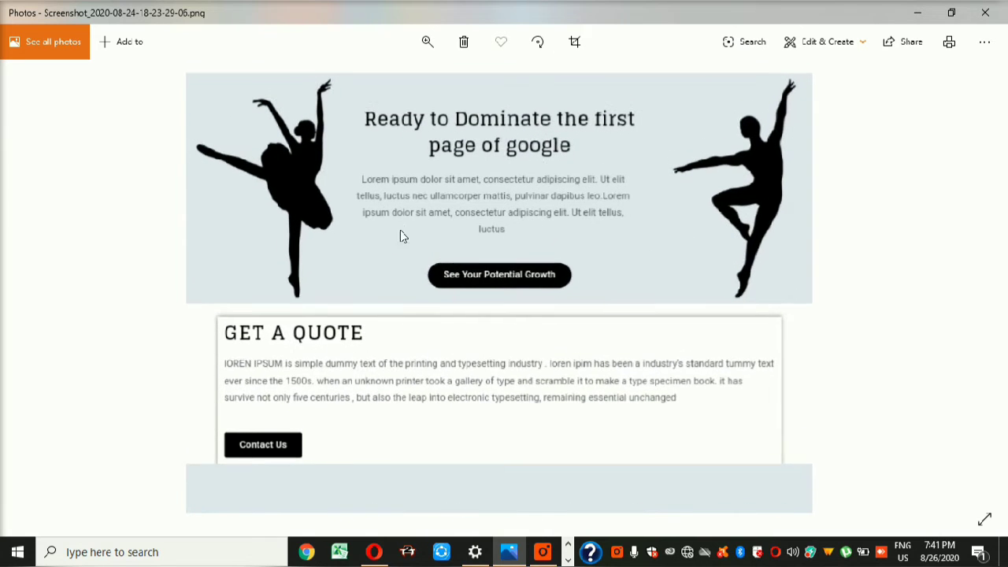
scroll(401, 181, "up", 10)
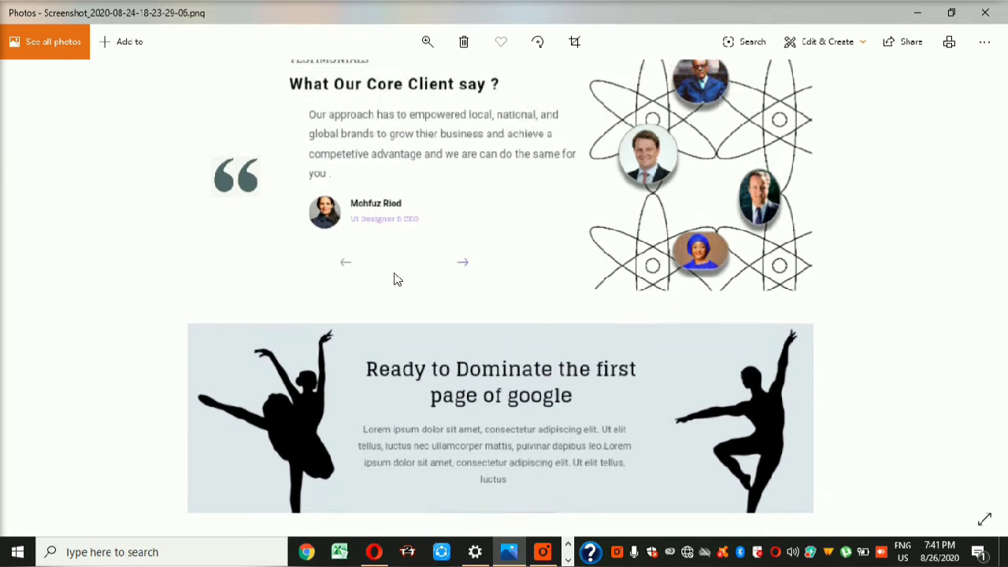